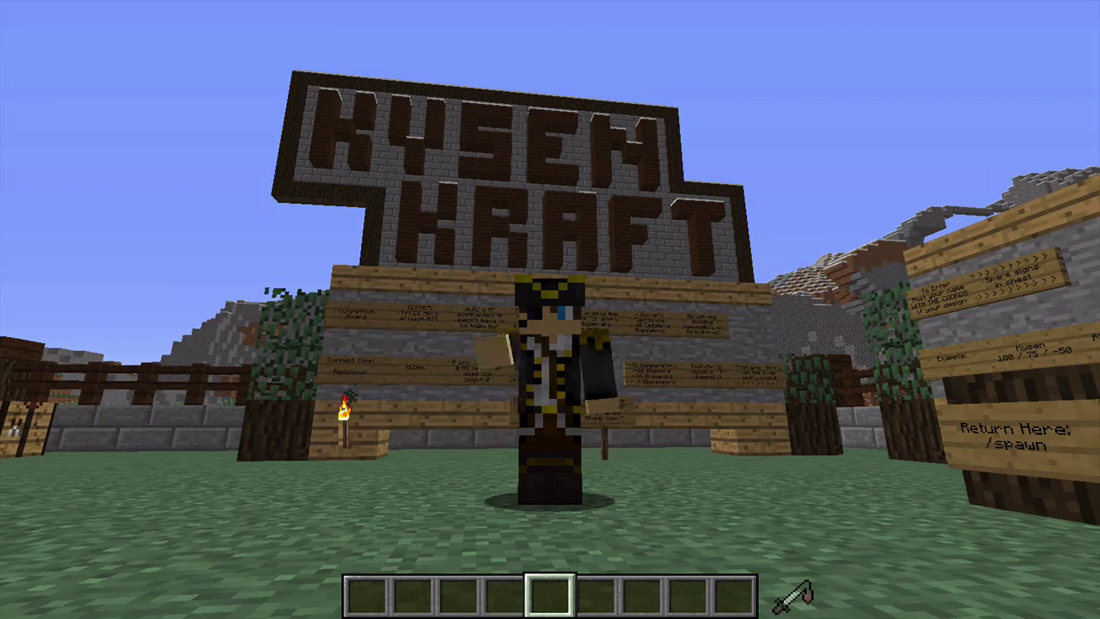
left_click(550, 310)
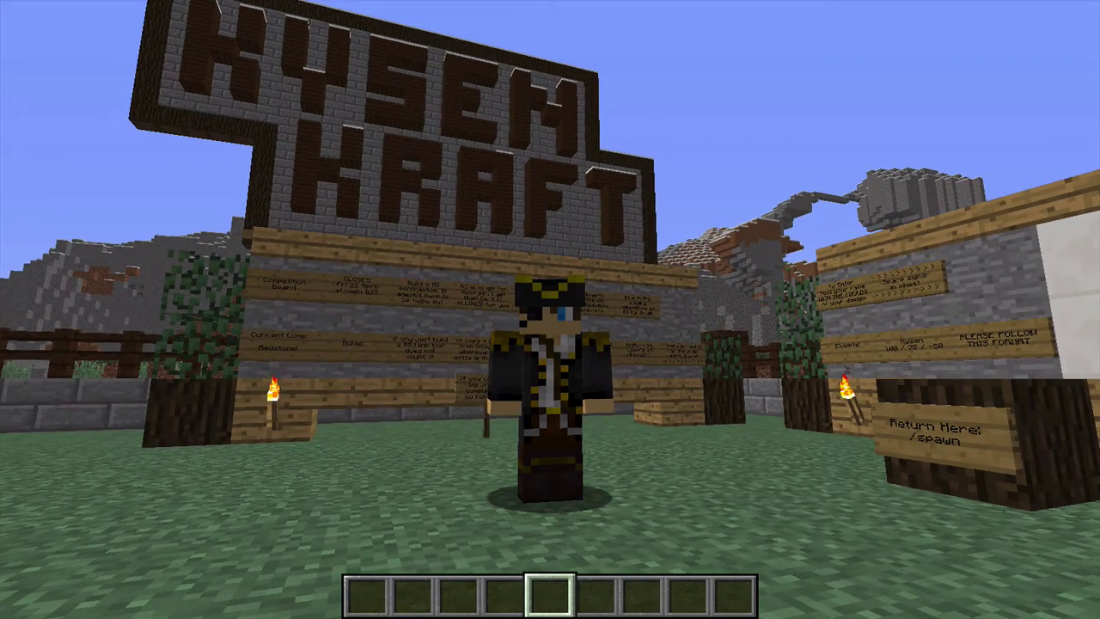
Step: List the server's installed plugins with the /pl command and review the list in the chat history
type("t")
type("/pl")
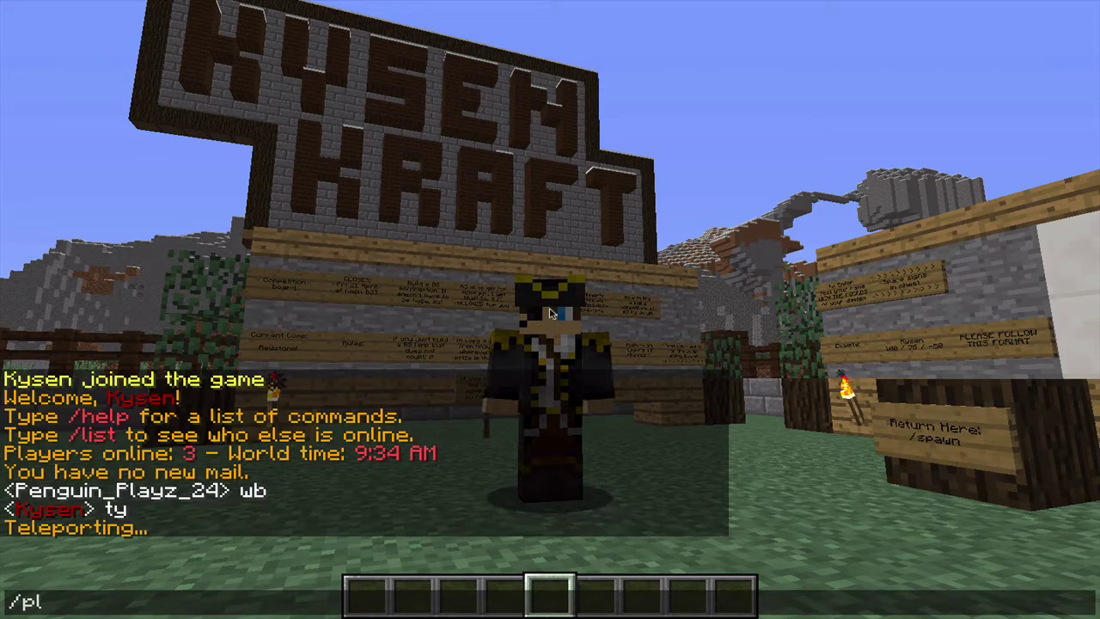
key("Return")
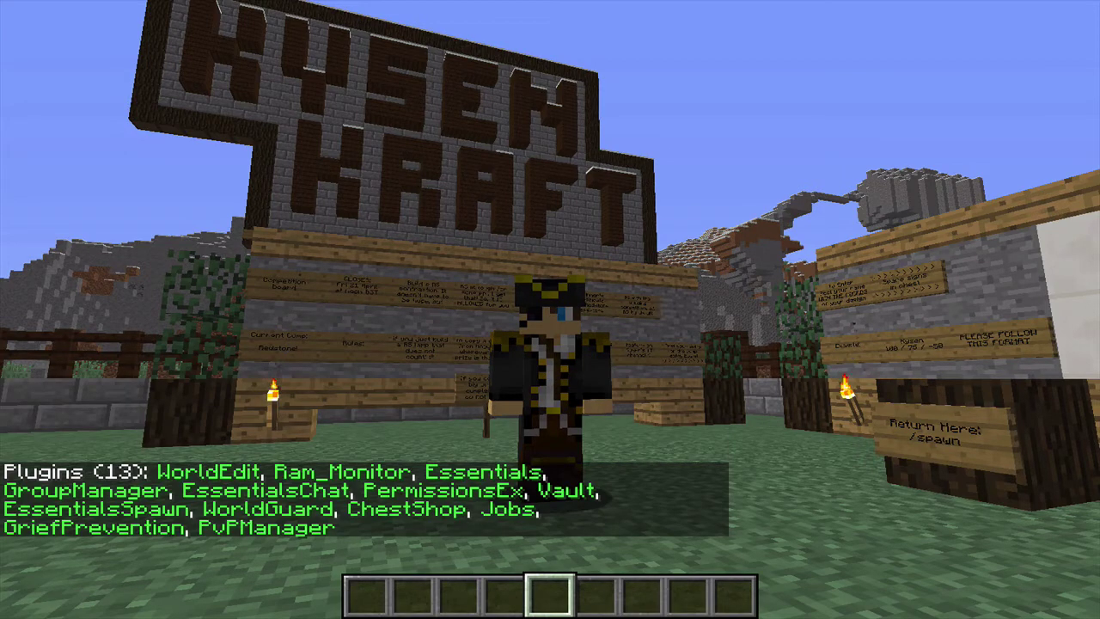
key("t")
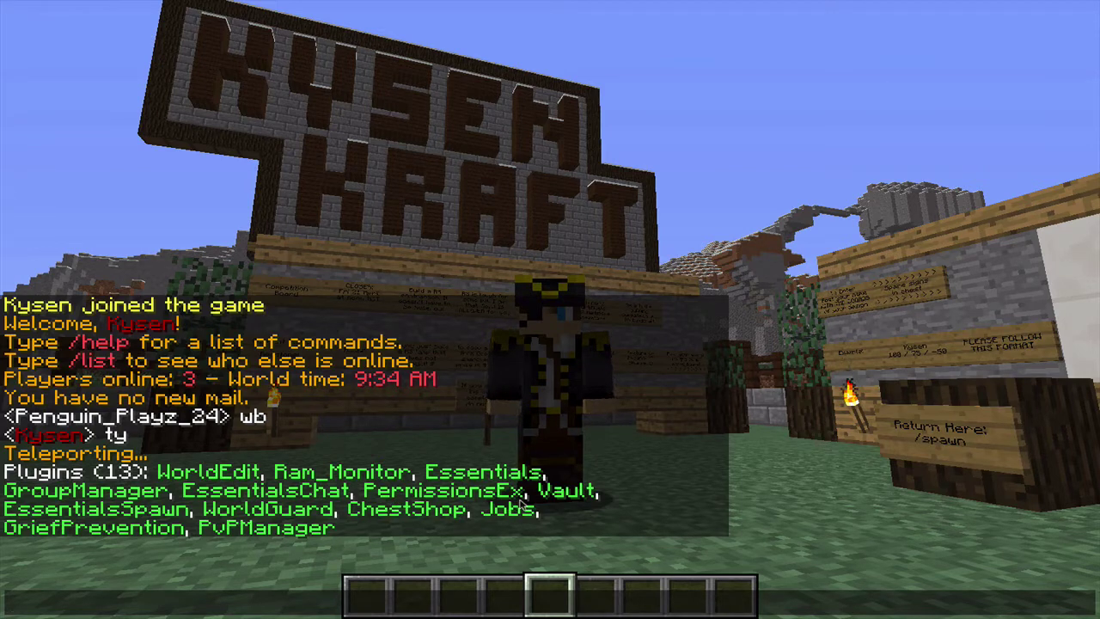
key("Escape")
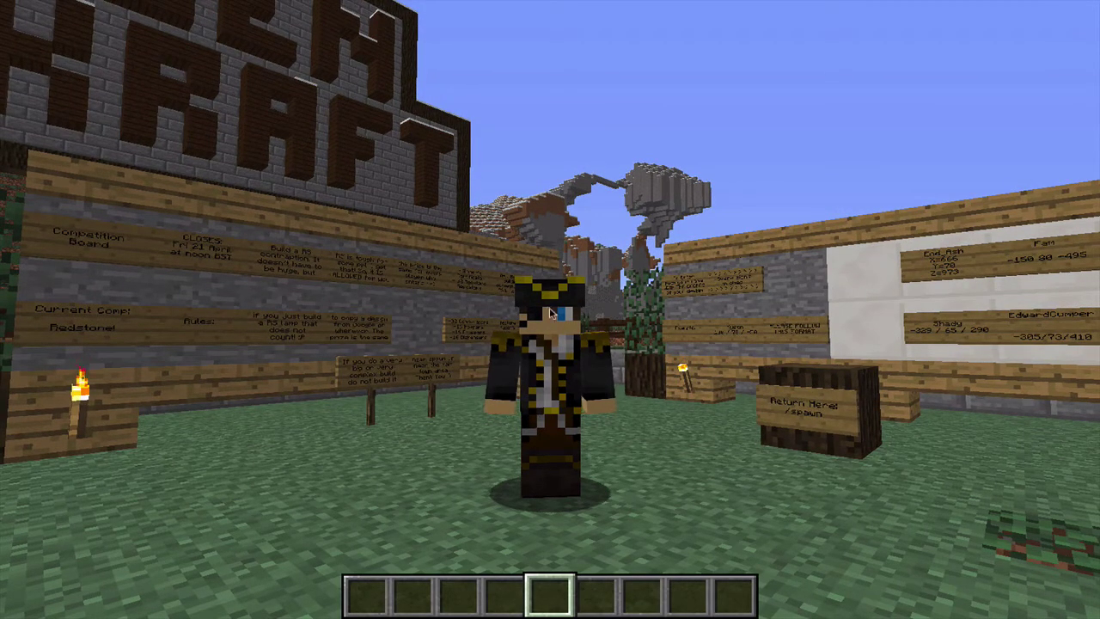
type("t/pex us")
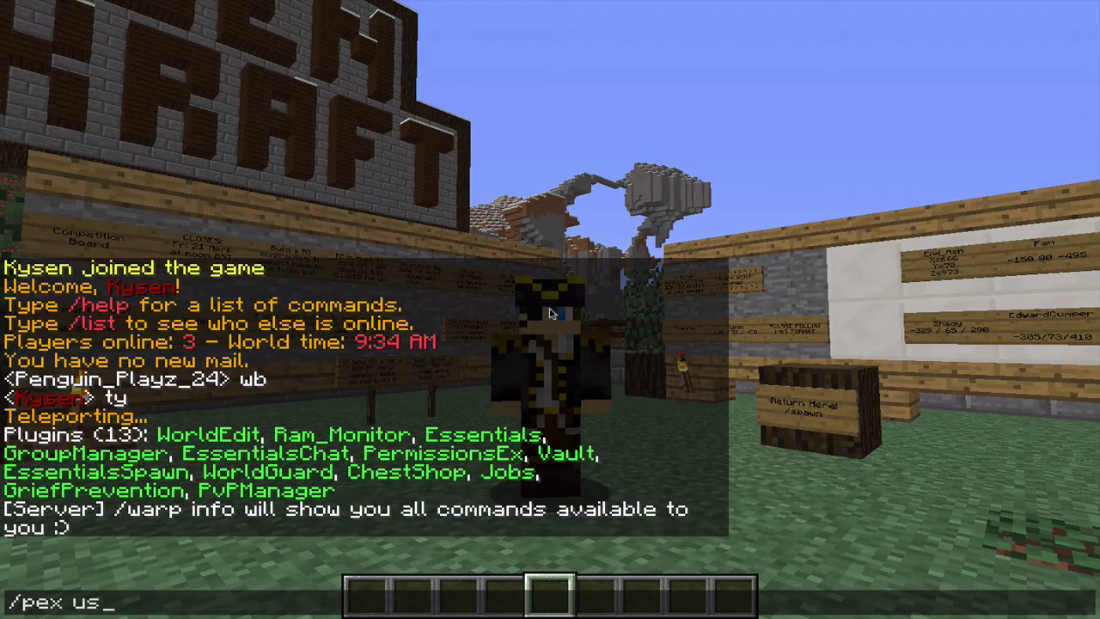
type("er Kysen add")
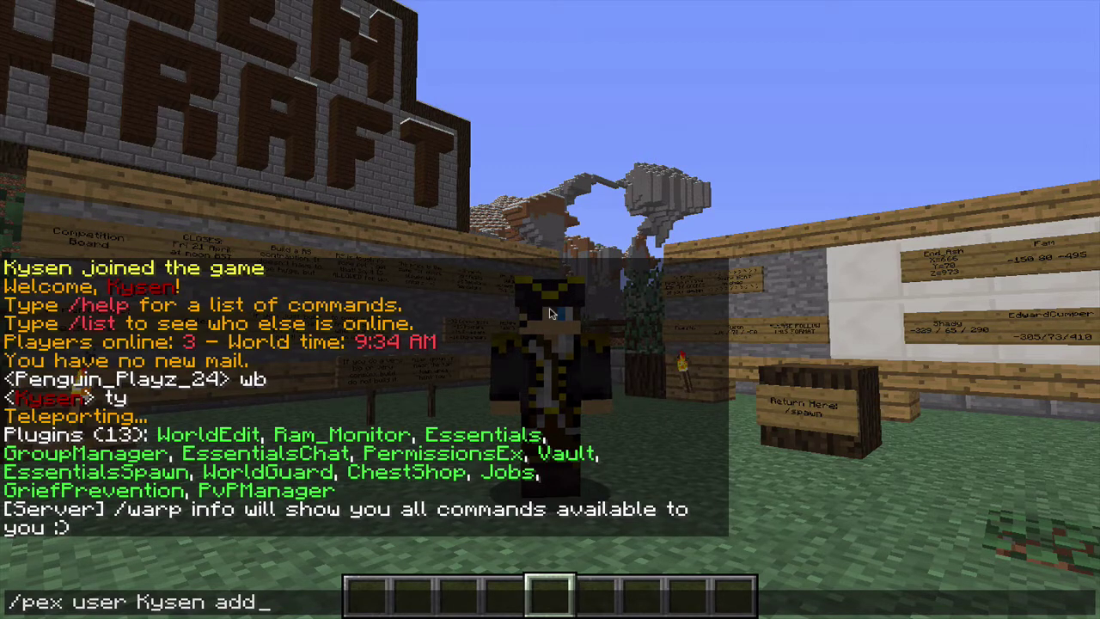
key("Escape")
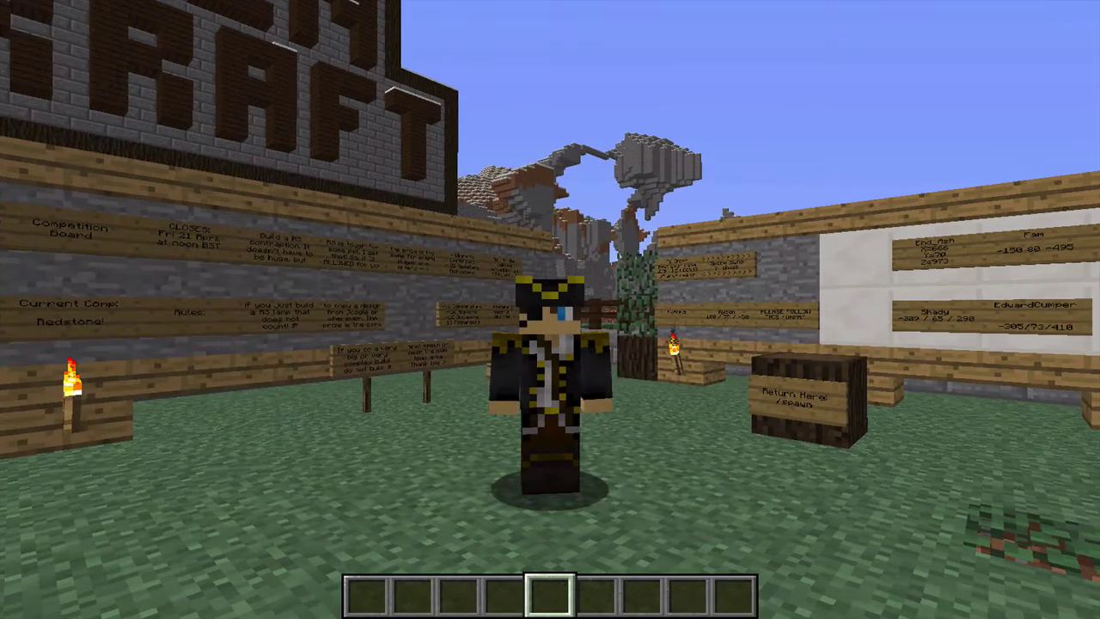
Step: Run /pex and examine the PermissionsEx user, group, promotion and world commands in the chat history
key("slash")
type("pex")
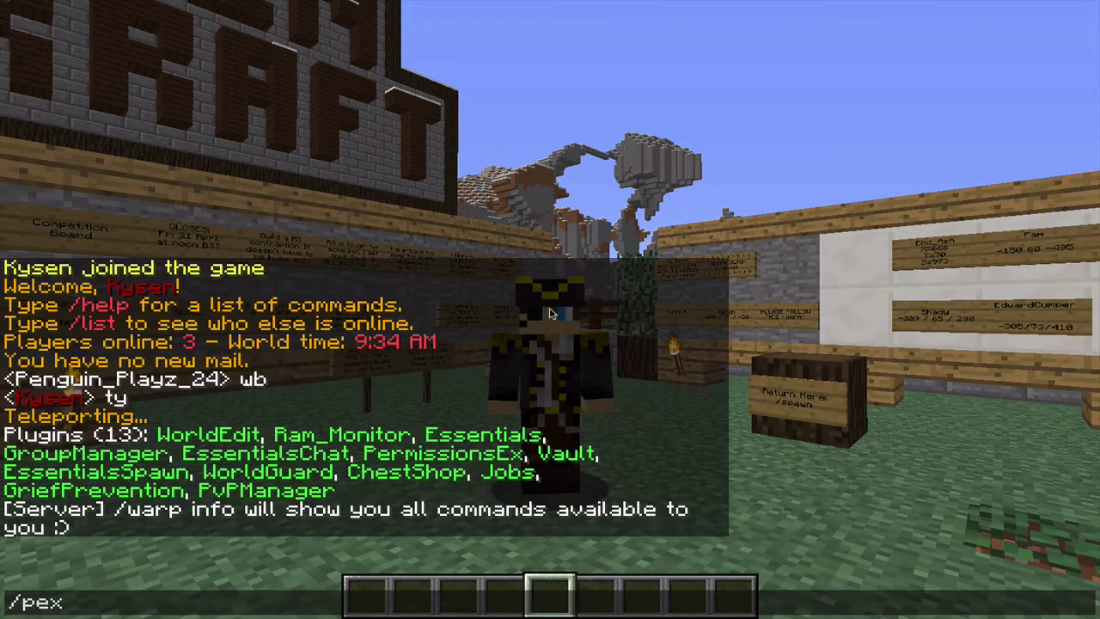
key("Escape")
key("t")
scroll(519, 331, "up", 10)
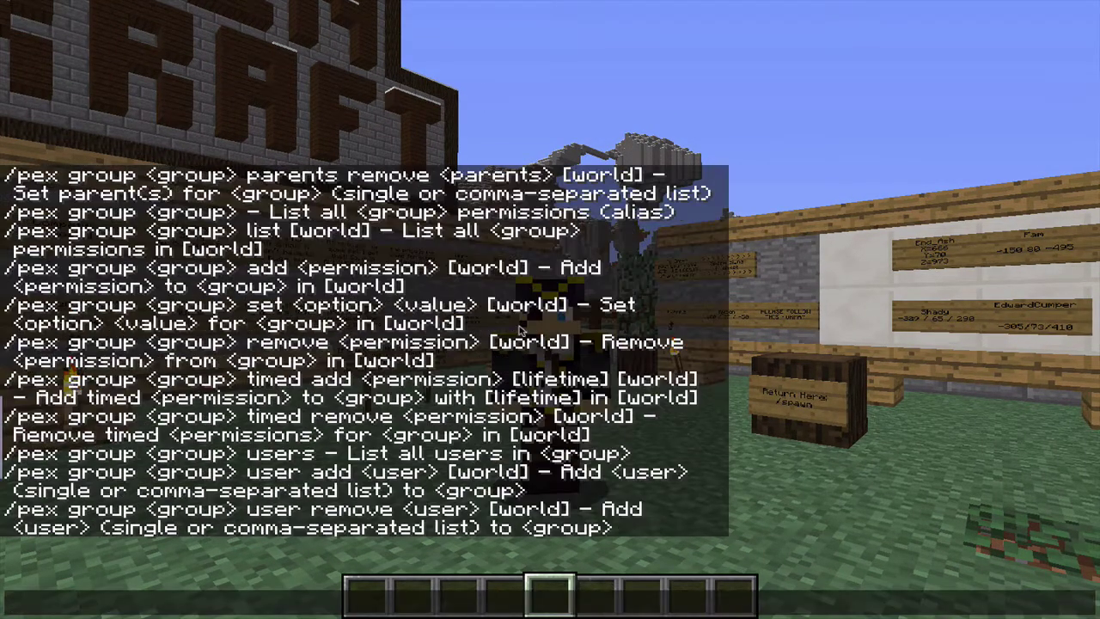
scroll(519, 331, "up", 8)
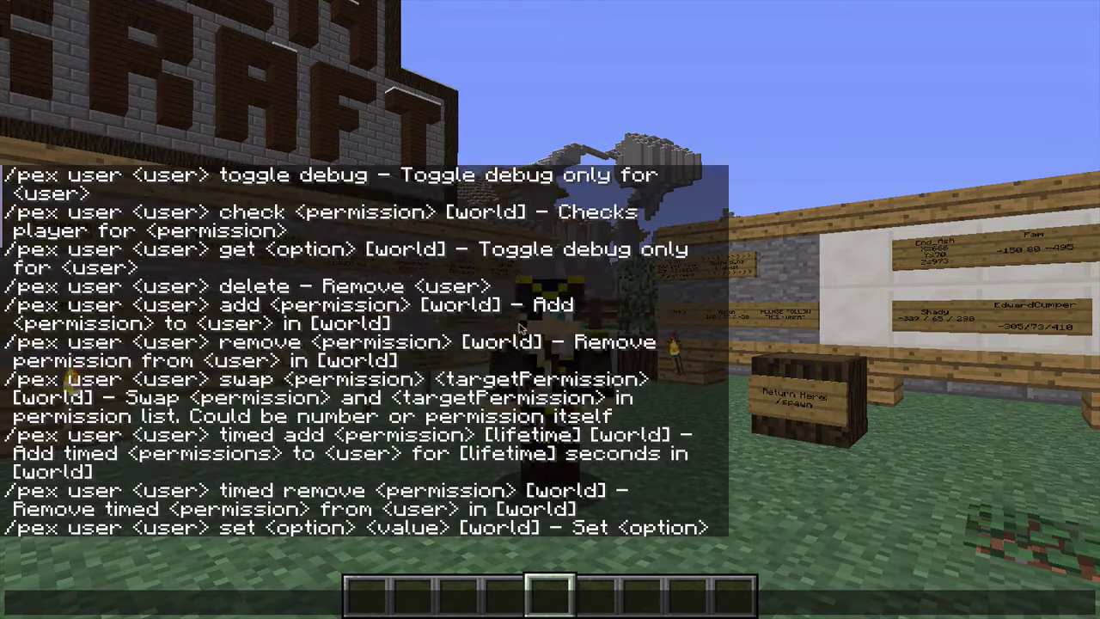
scroll(507, 323, "down", 15)
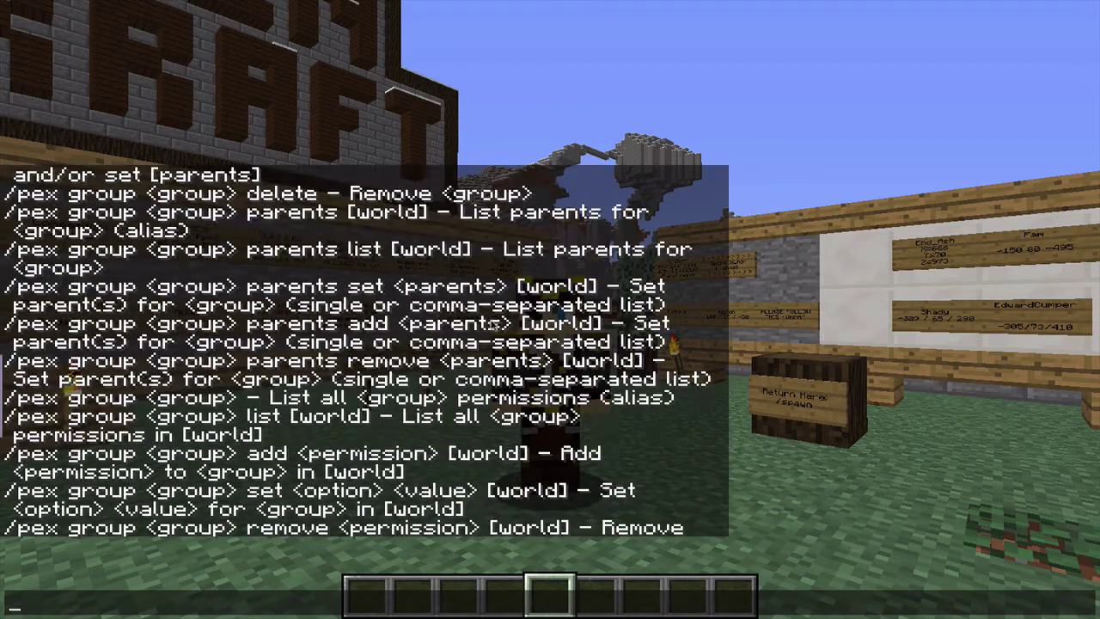
scroll(490, 324, "down", 10)
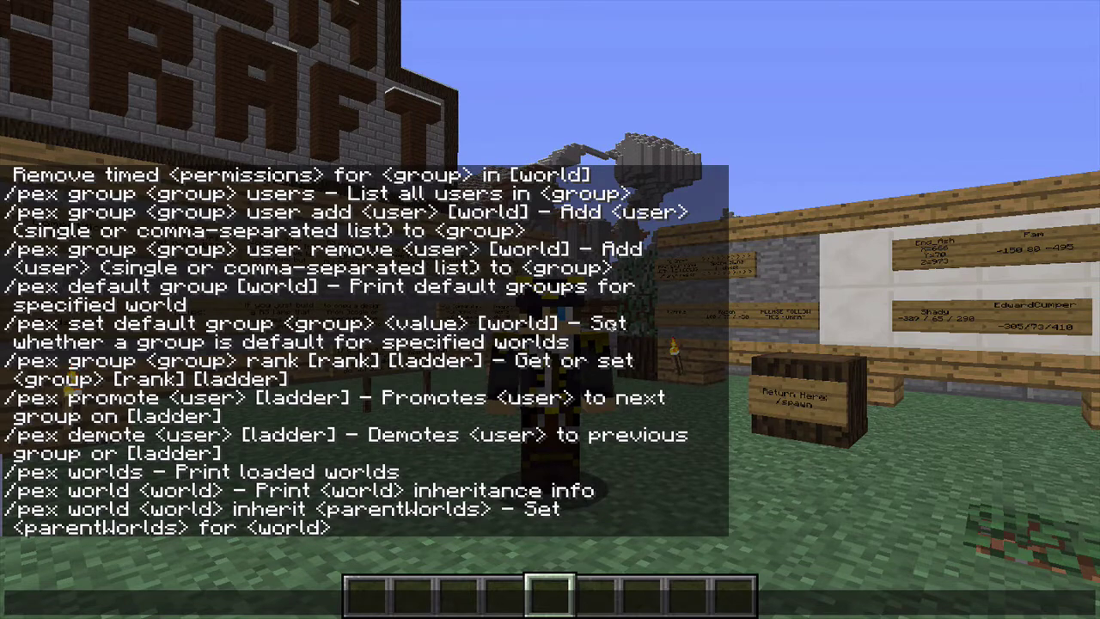
key("Escape")
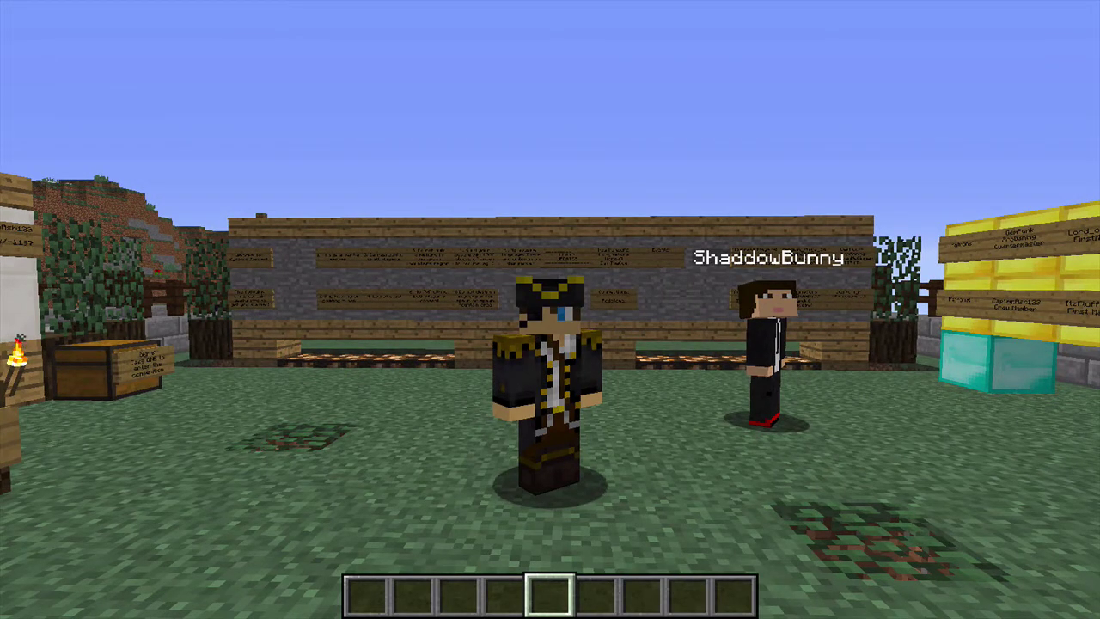
Step: Switch to the second player's game, send "hi" in chat, and return to the first player's game
key("Escape")
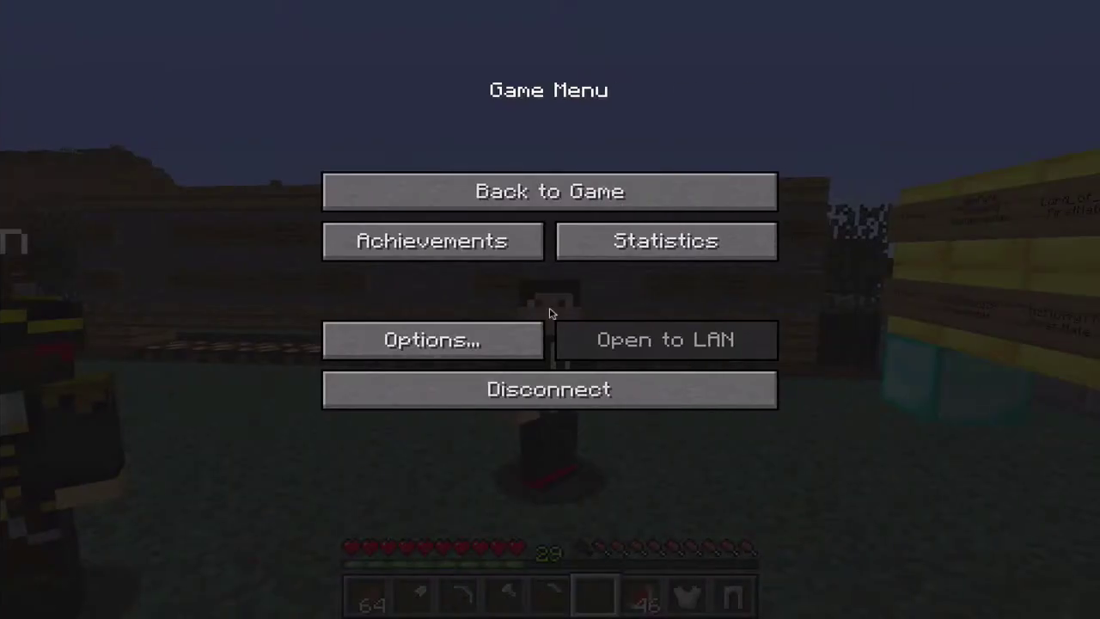
left_click(555, 191)
type("thi")
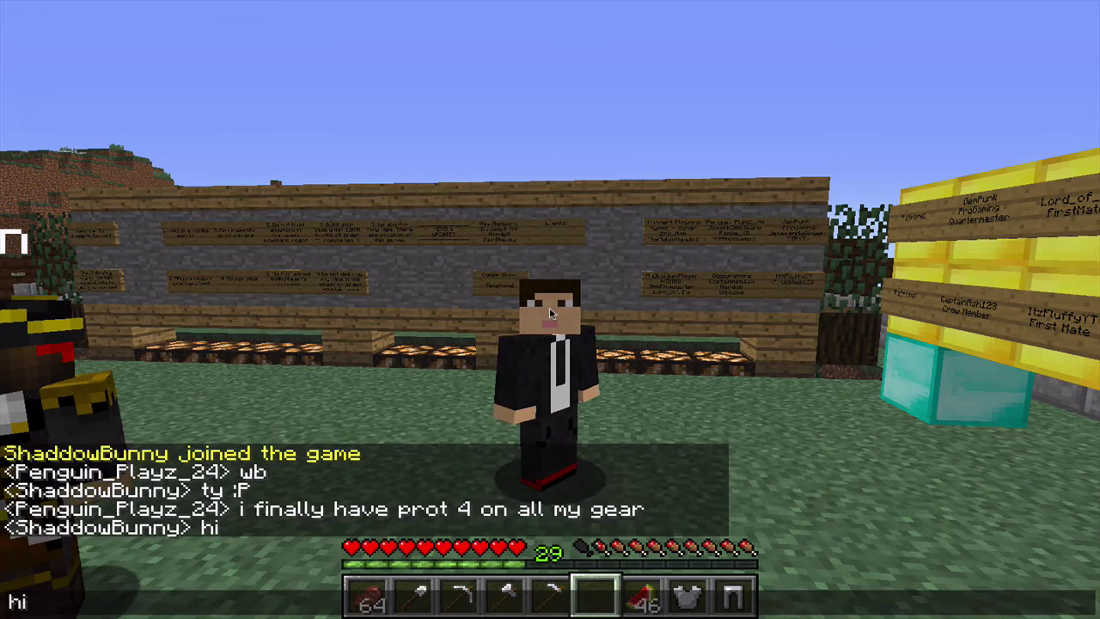
key("Return")
key("t")
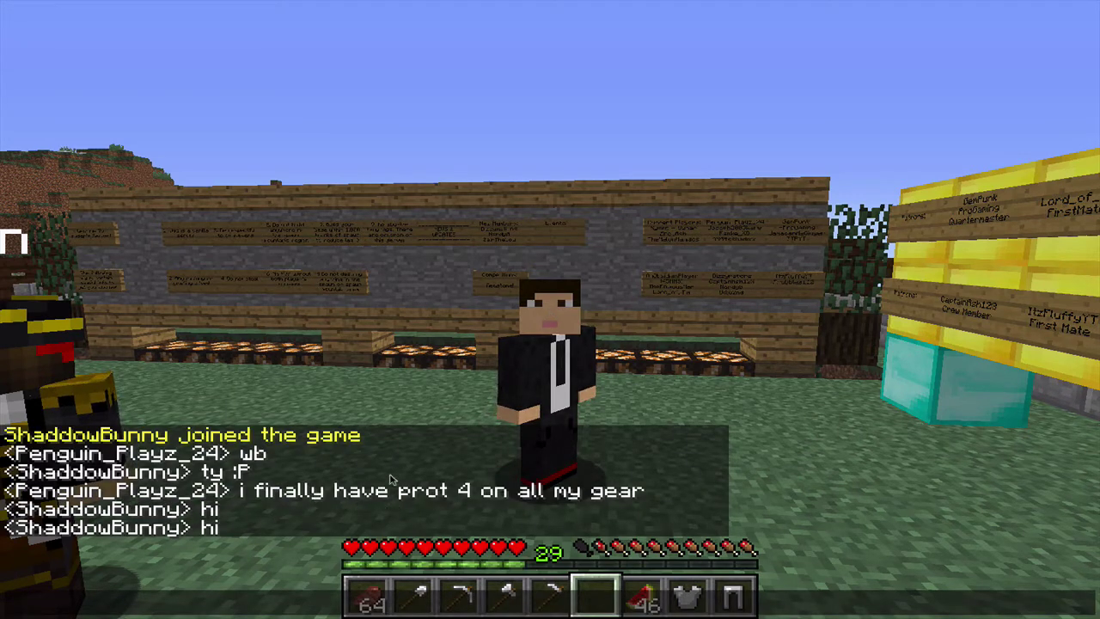
key("Escape")
key("Escape")
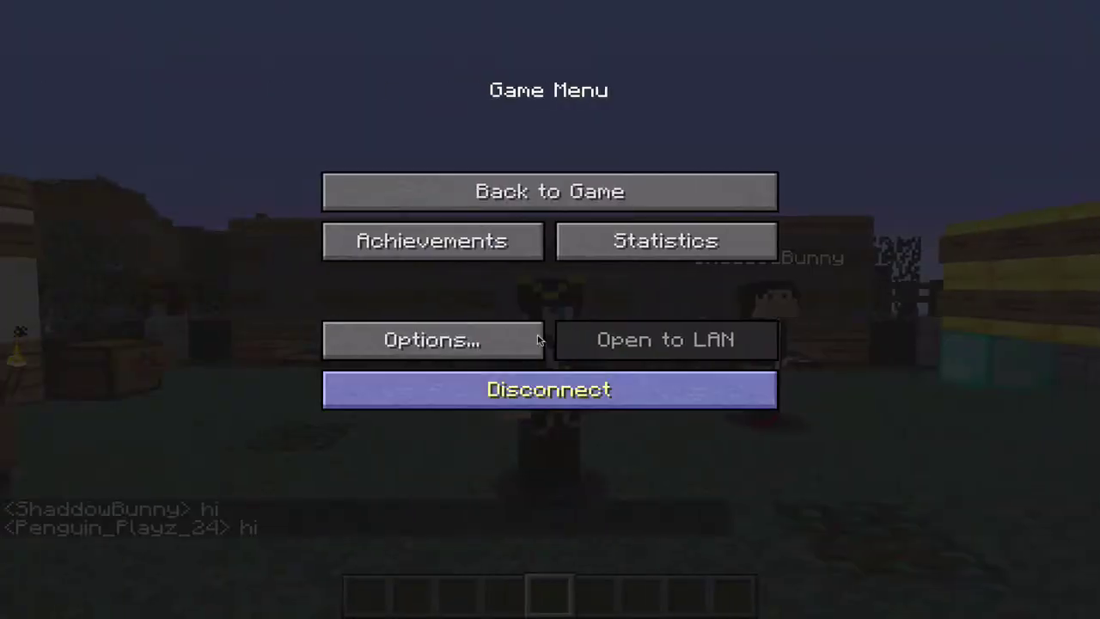
left_click(595, 182)
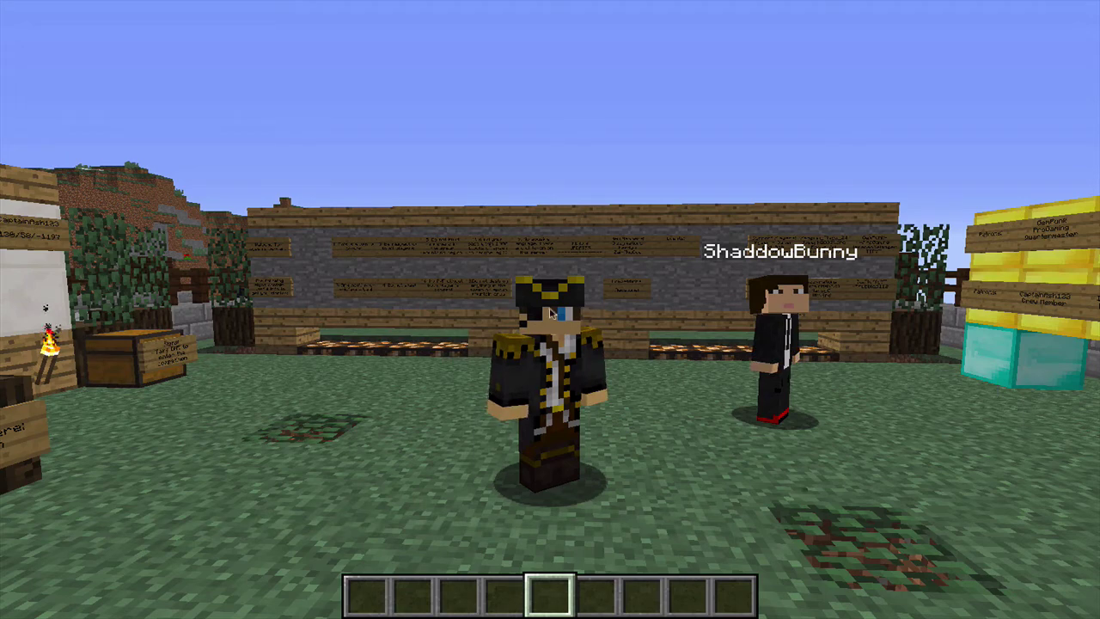
Step: Create a PermissionsEx group named staff with the command /pex group staff create
type("t/pe")
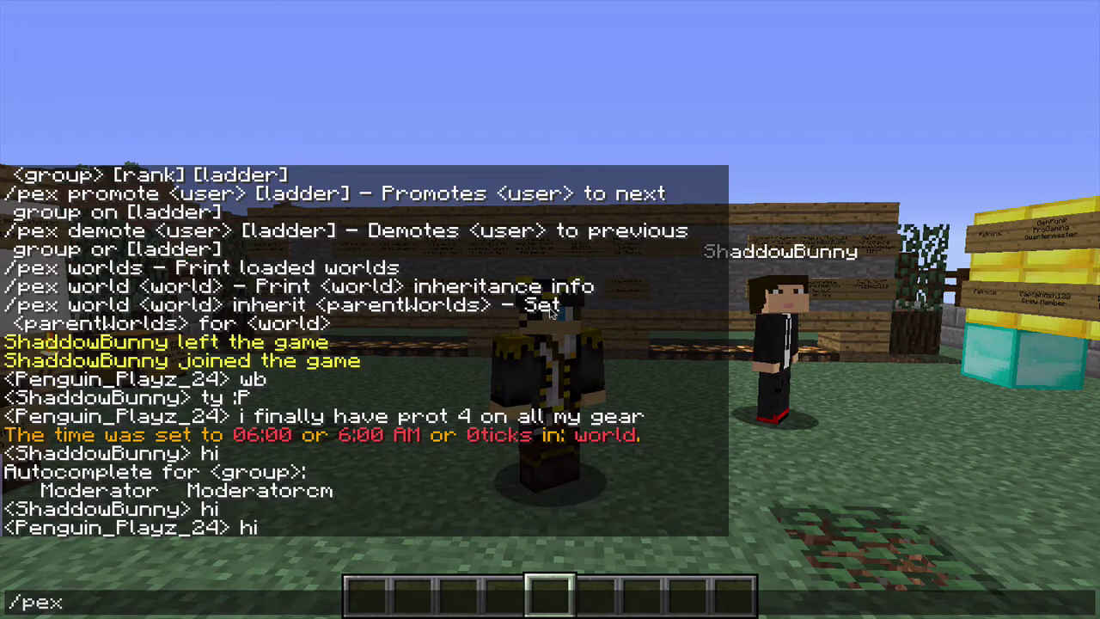
type("x group")
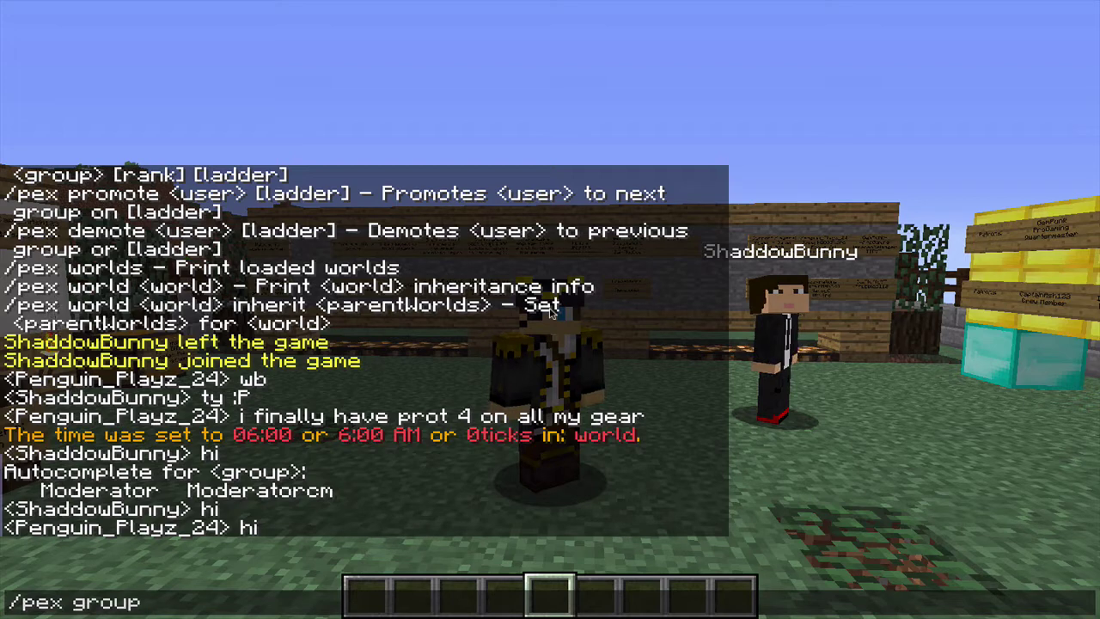
type(" staf")
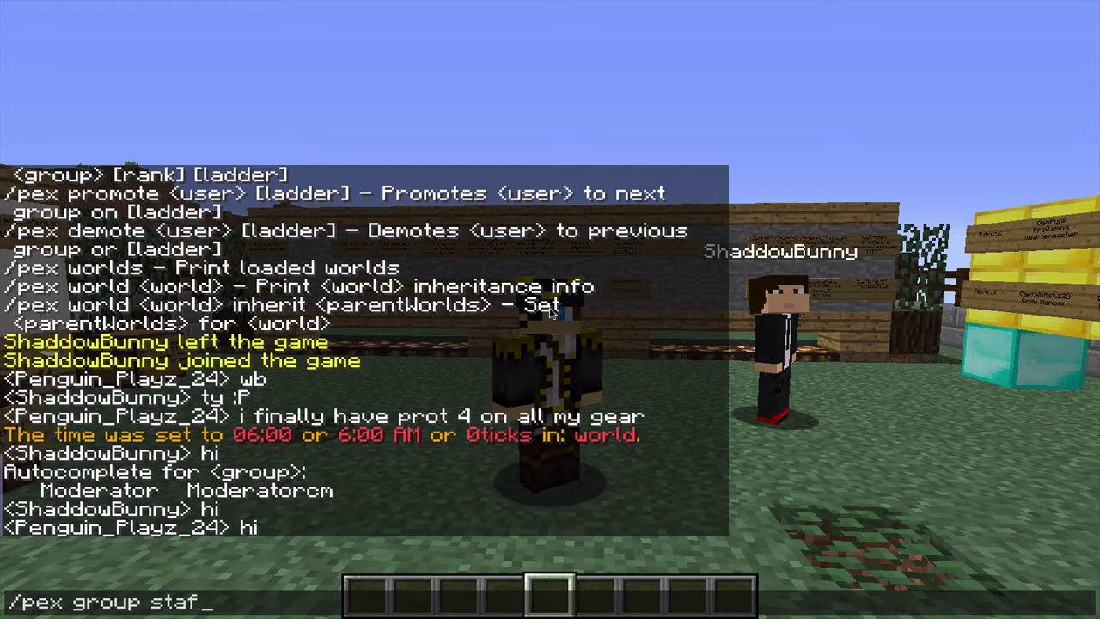
type("f create")
key("Return")
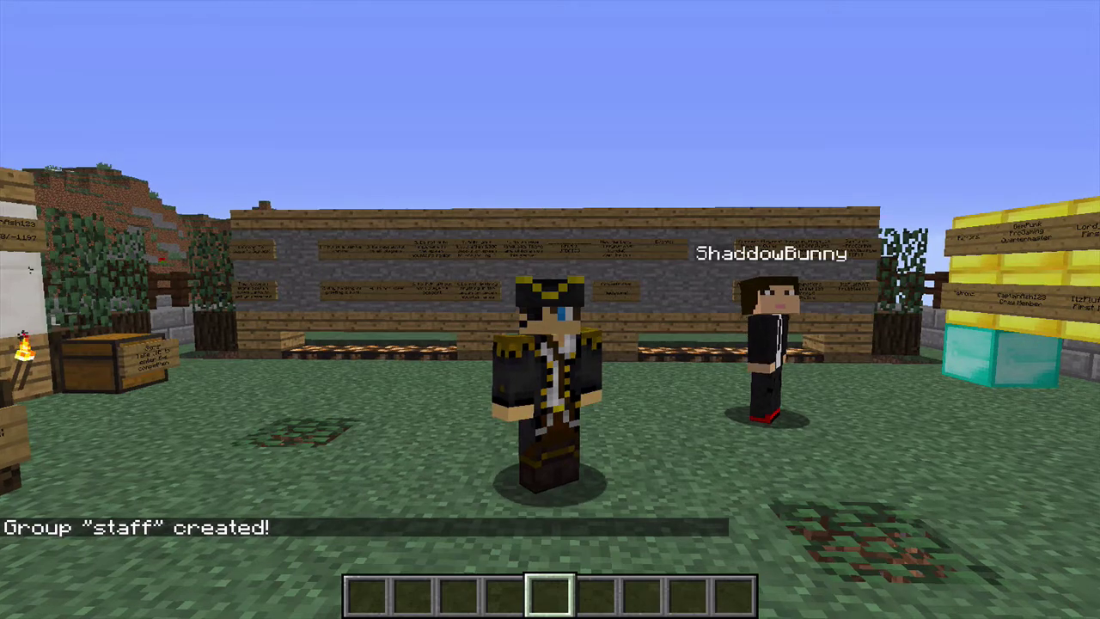
Step: Assign the second player to the staff group with the /pex user command's "group set staff" option
type("t")
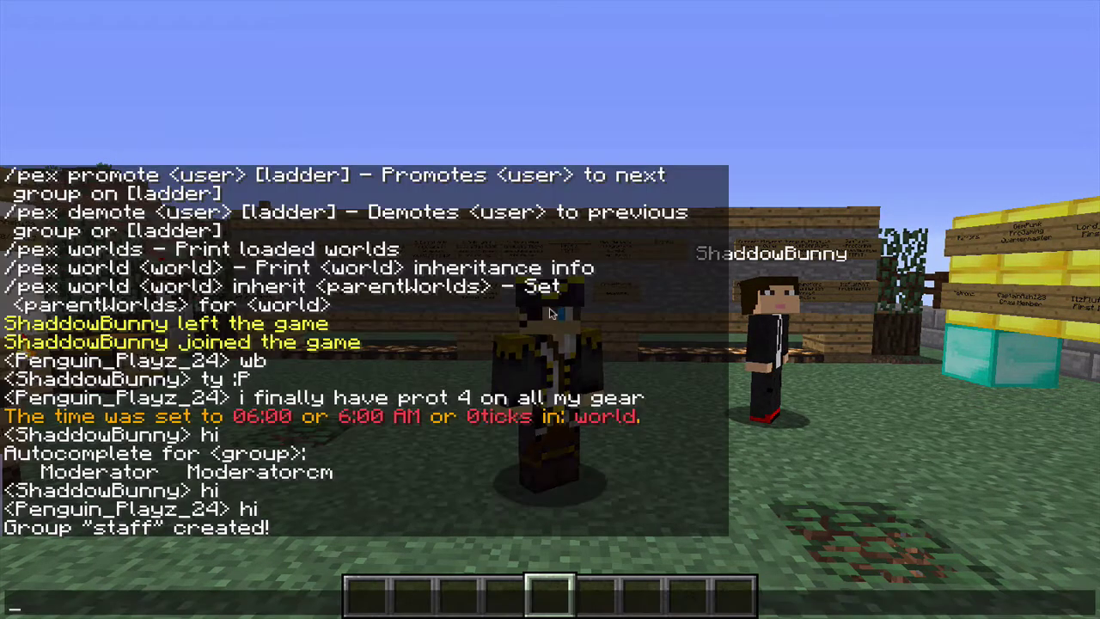
type("/pex user shad")
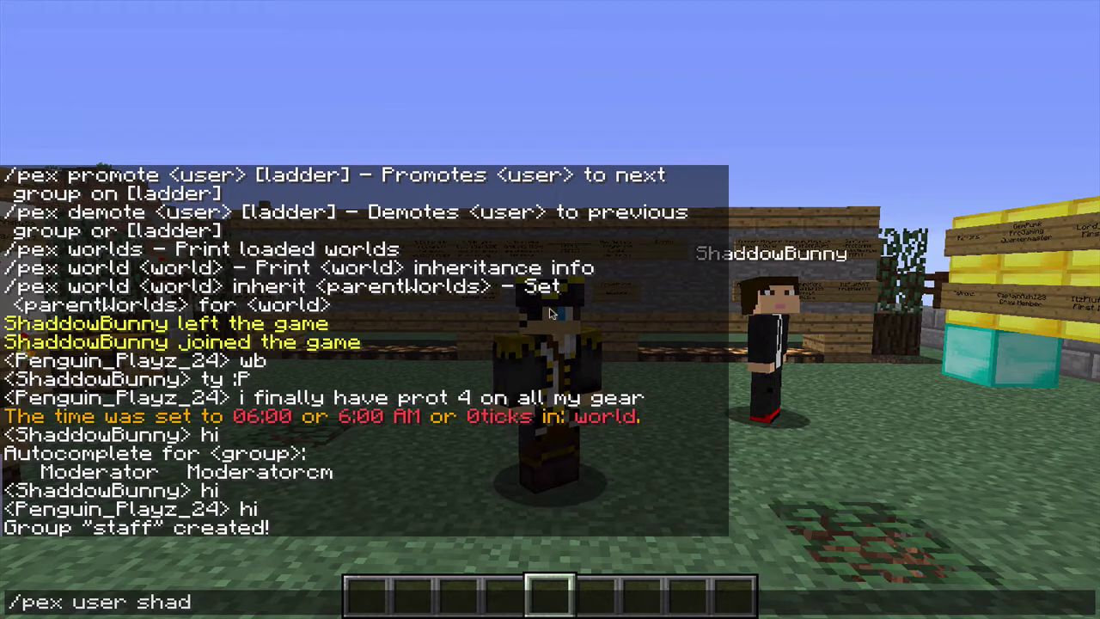
key("Tab")
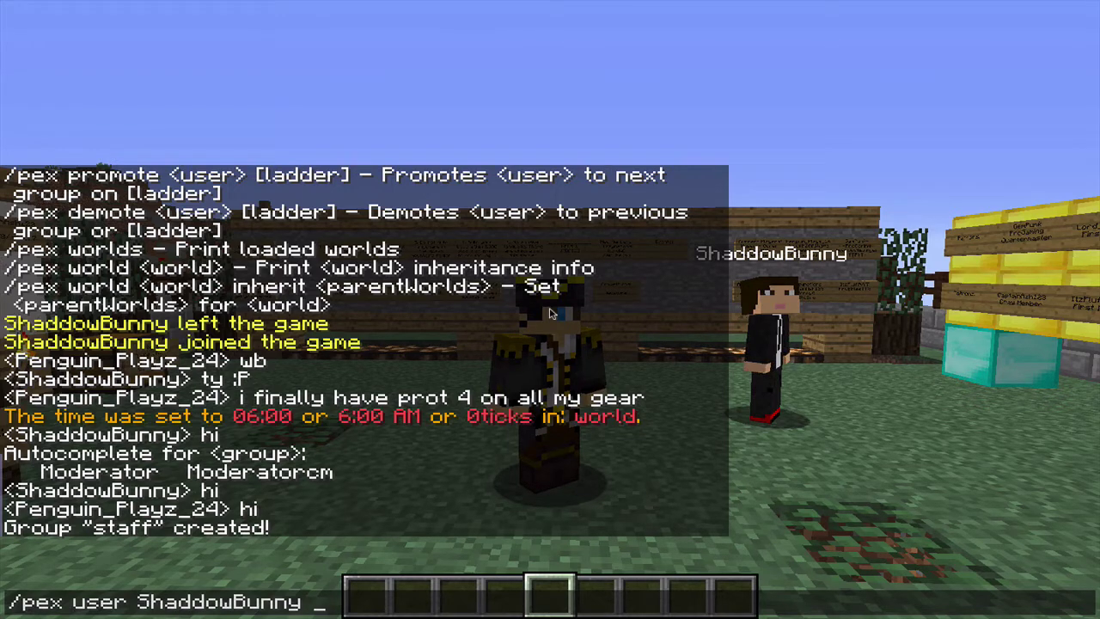
type("group set staff")
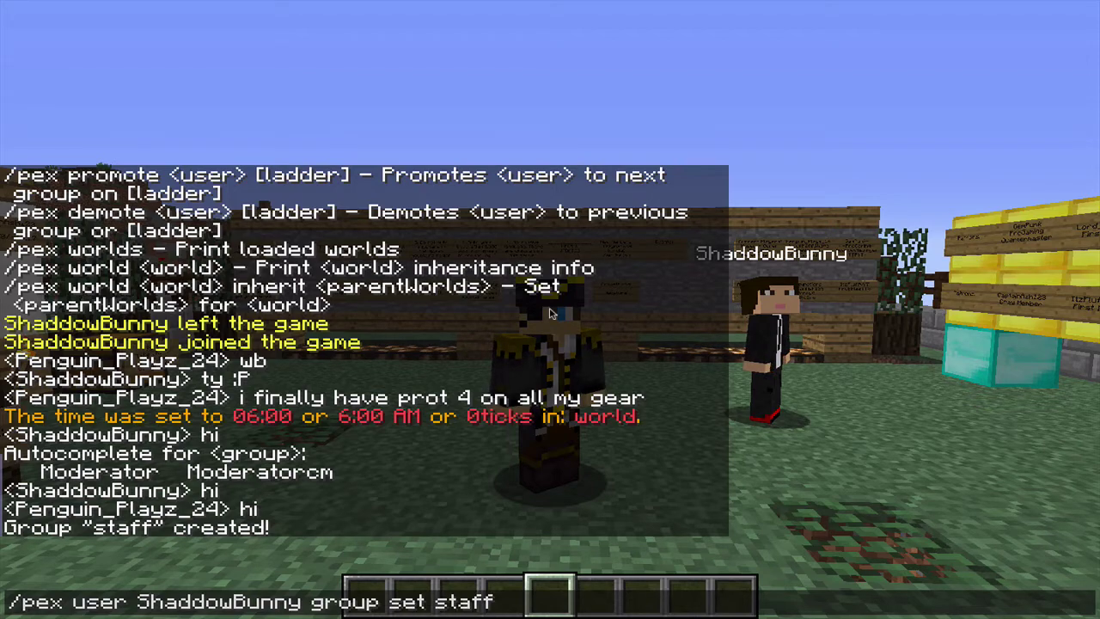
key("Return")
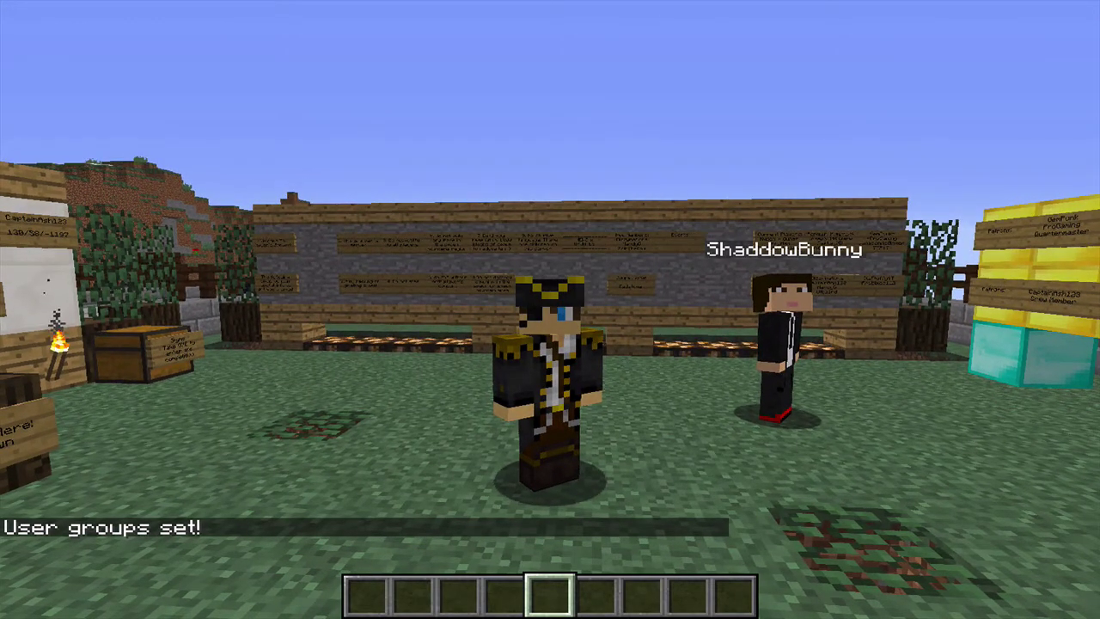
key("s")
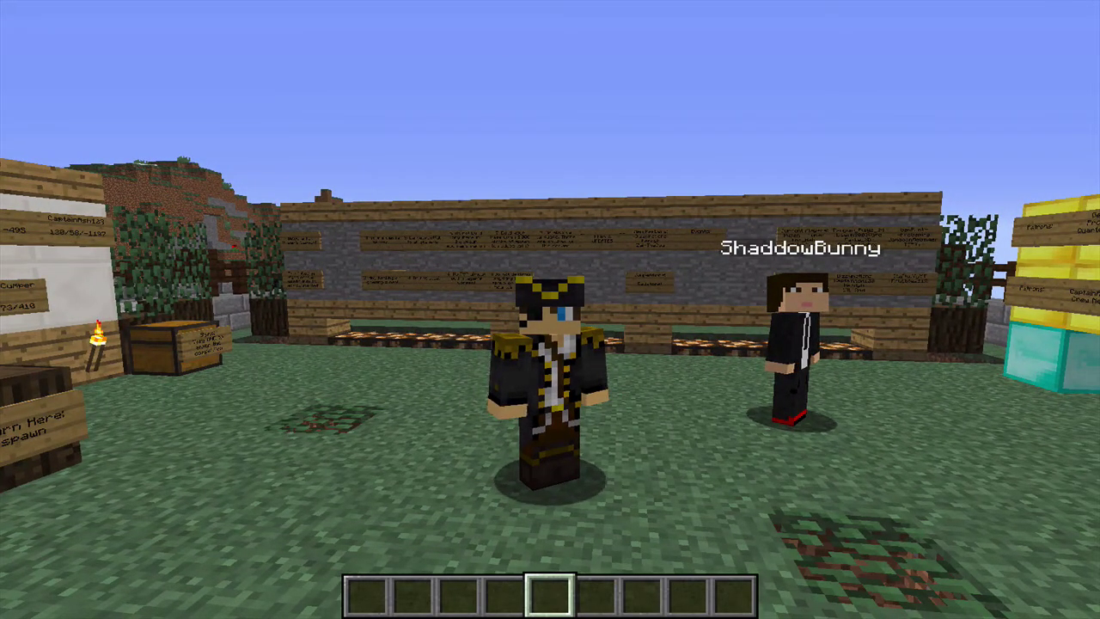
Step: Set the staff group's chat prefix to "Staff" with the command /pex group staff prefix "Staff"
type("t/pex g")
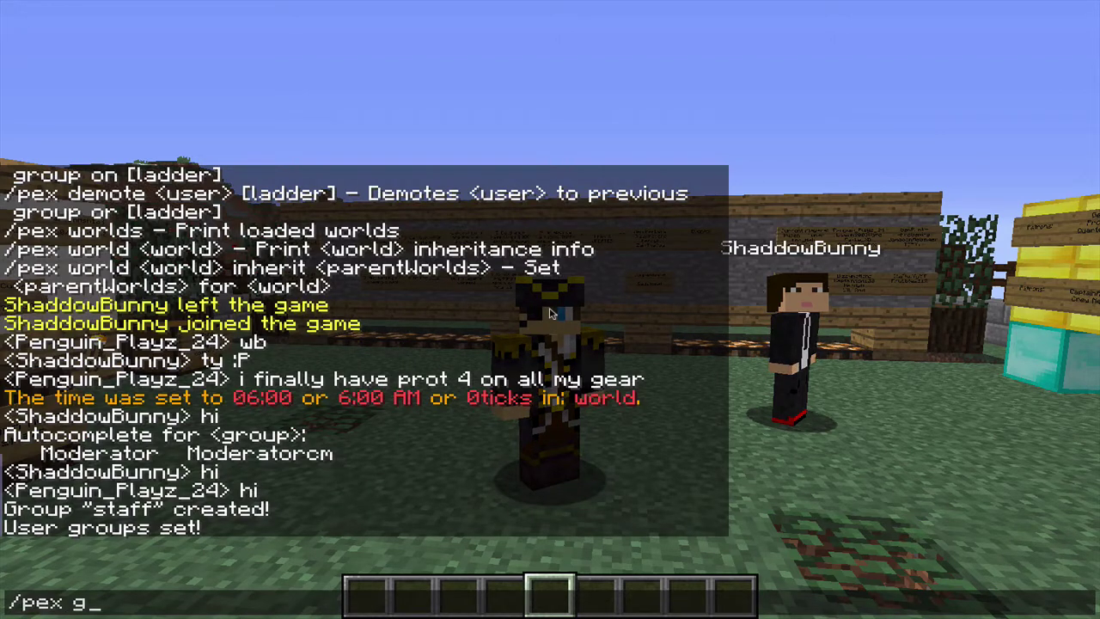
type("roup s")
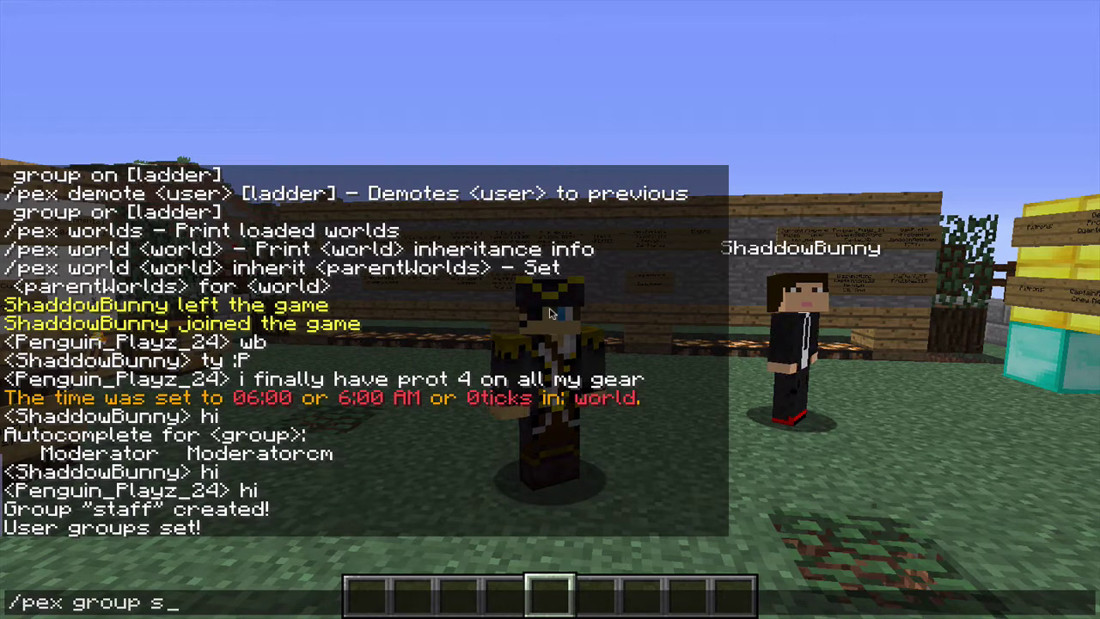
type("taff prefix \"")
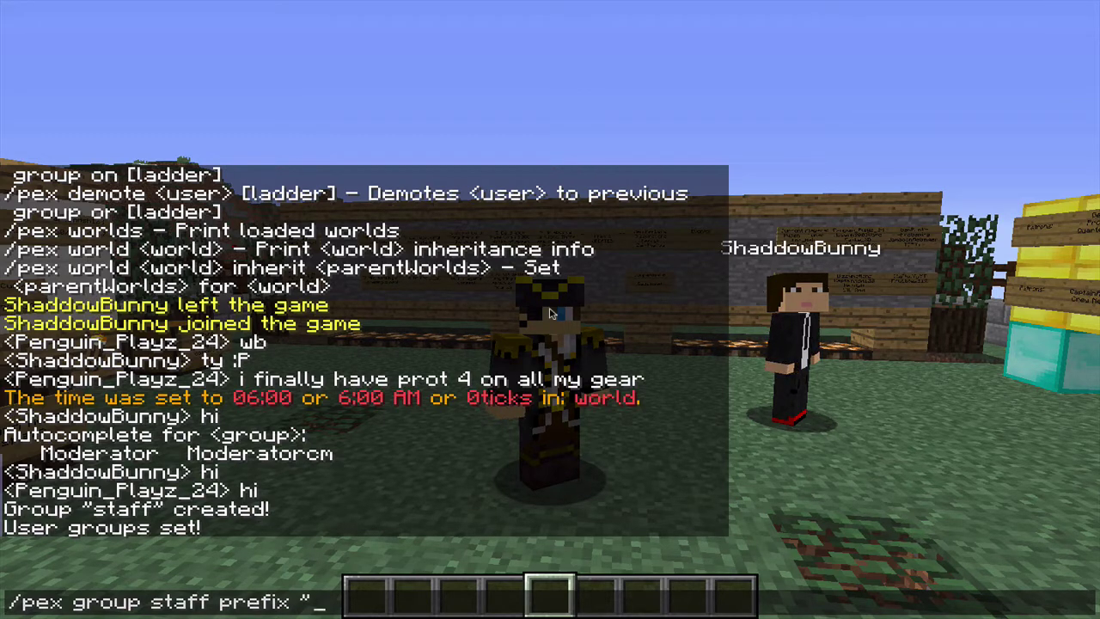
type("Stf")
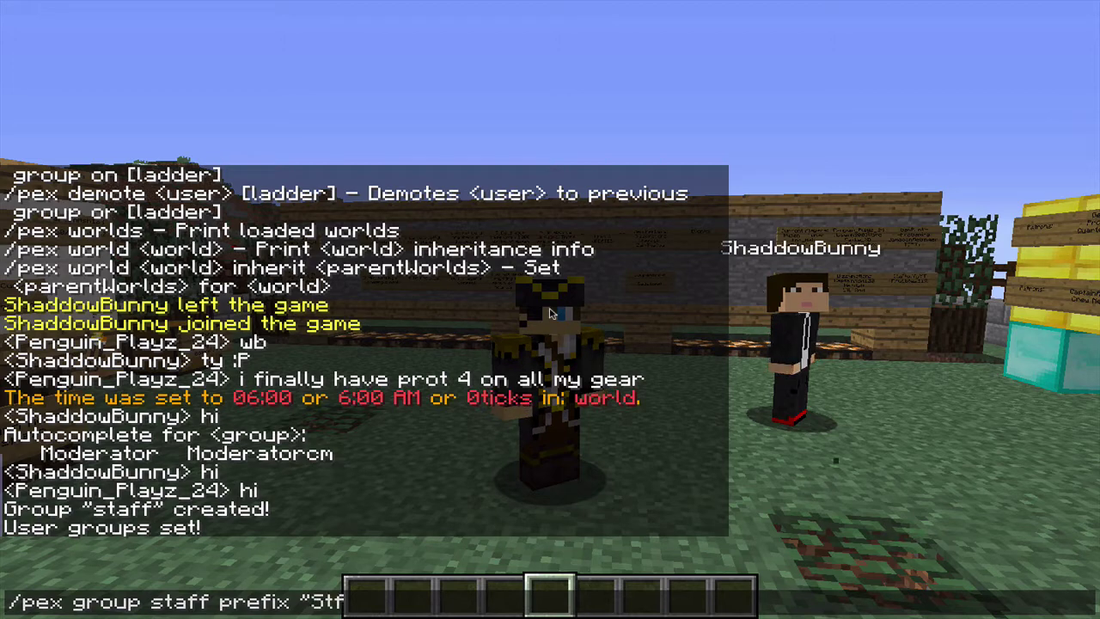
type("faff")
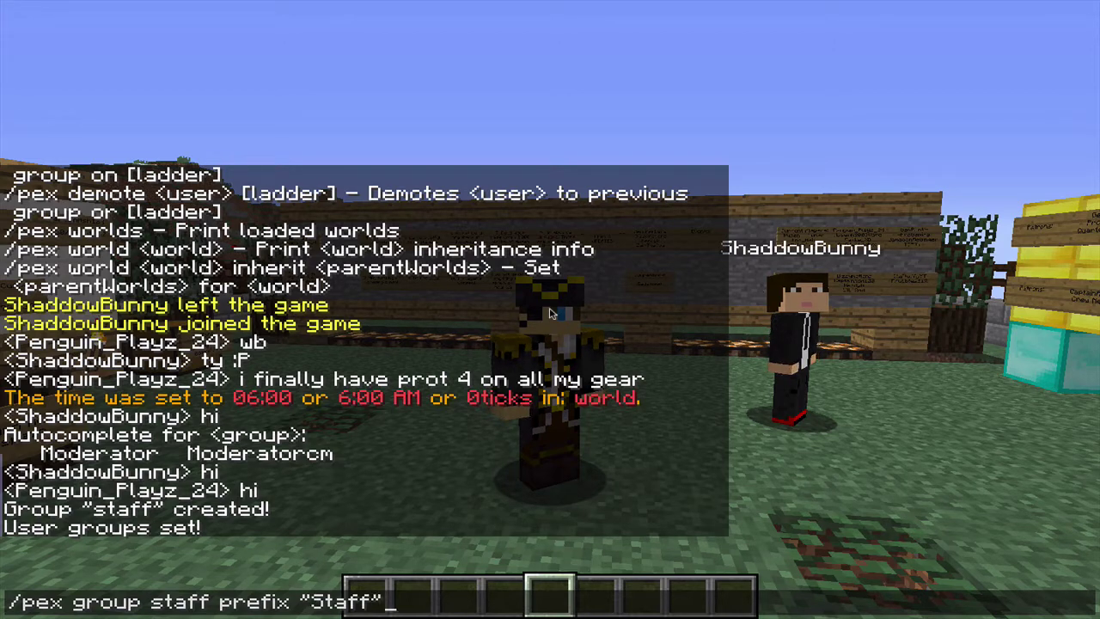
key("Return")
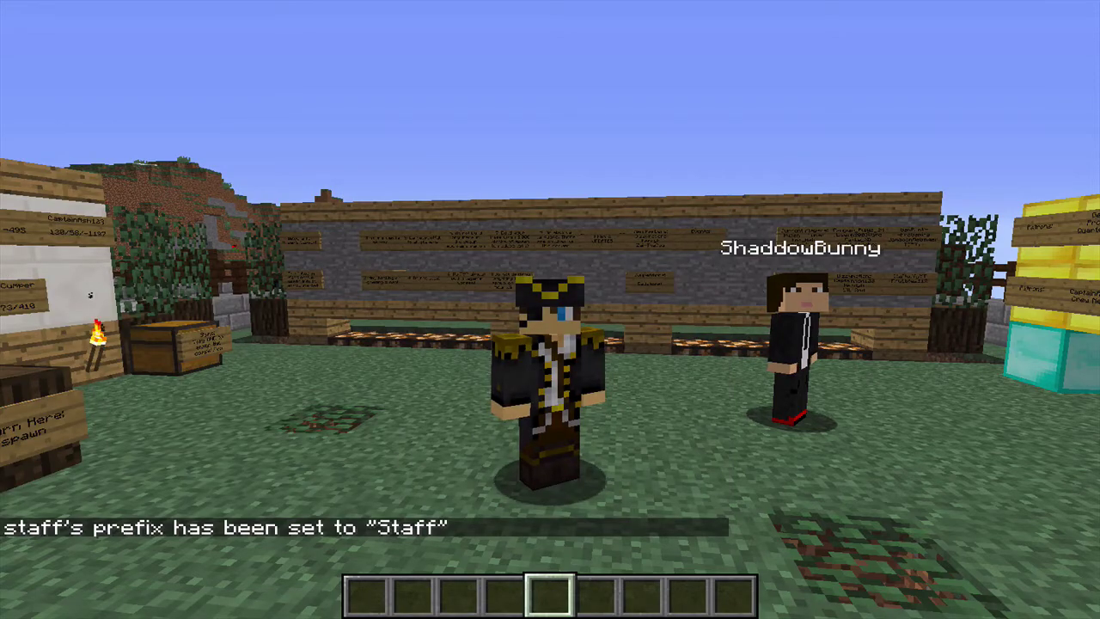
key("d")
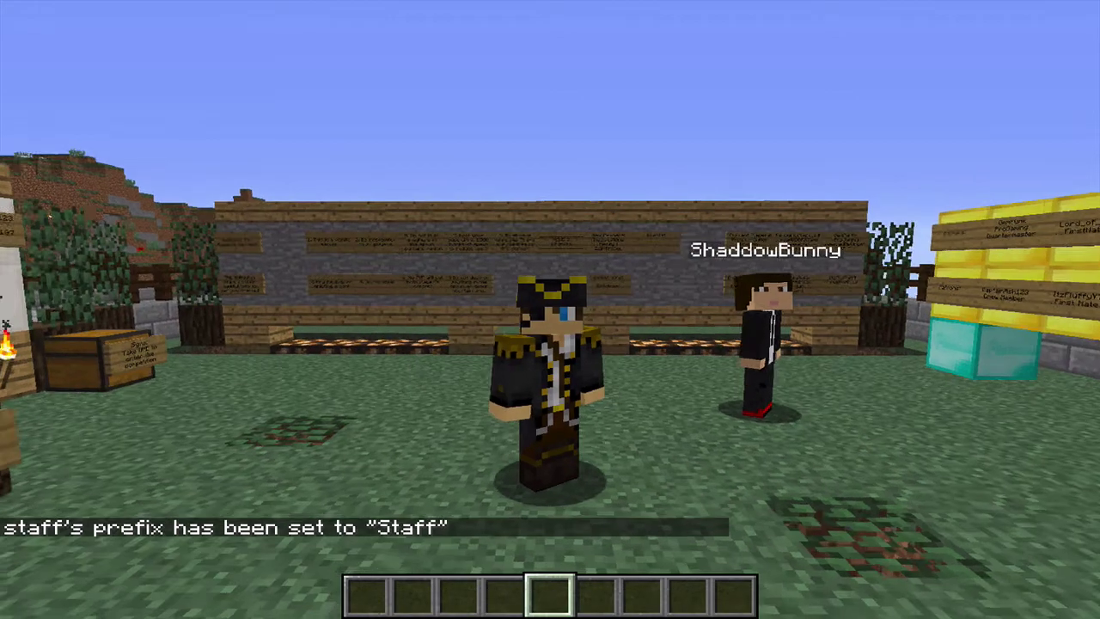